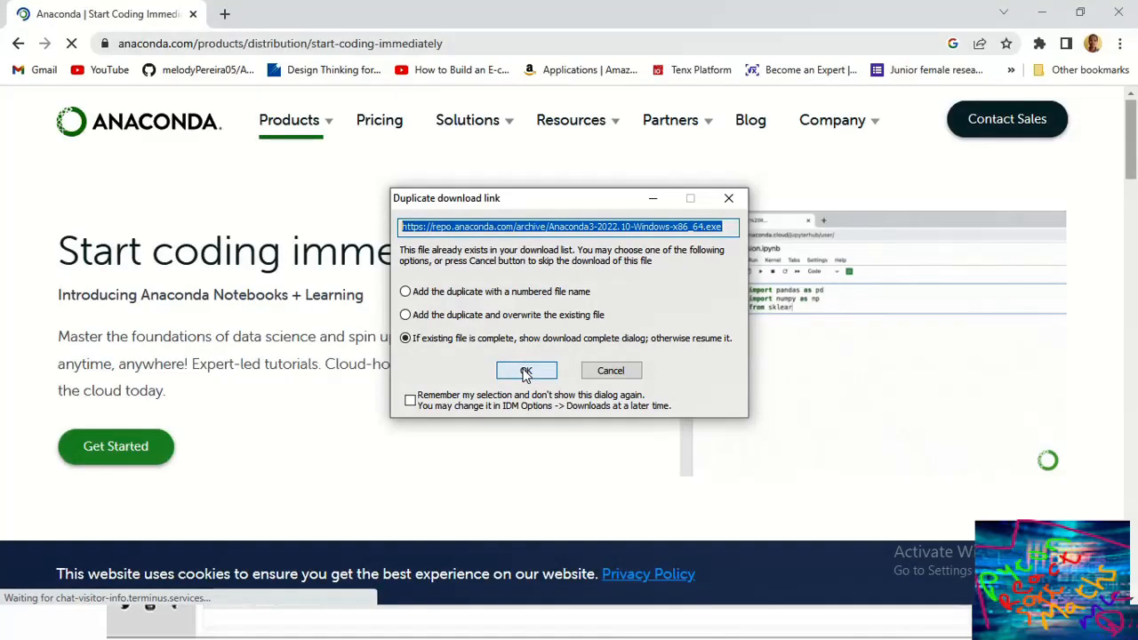
# Step: Reuse the completed Anaconda3-2022.10 download in IDM and open the installer
pyautogui.click(526, 371)
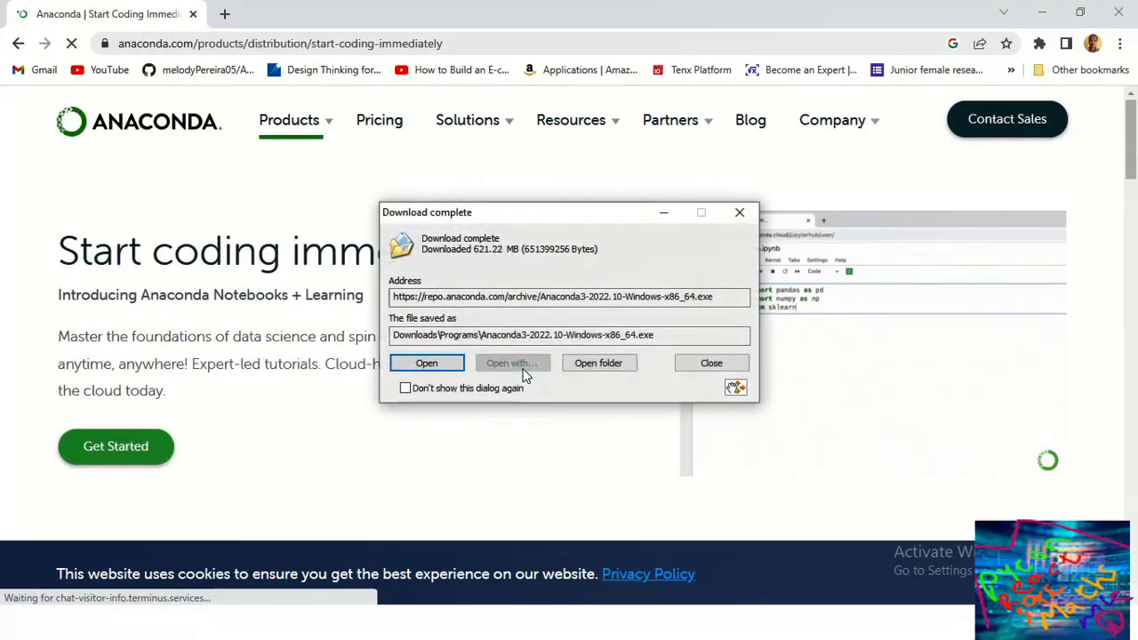
pyautogui.click(426, 363)
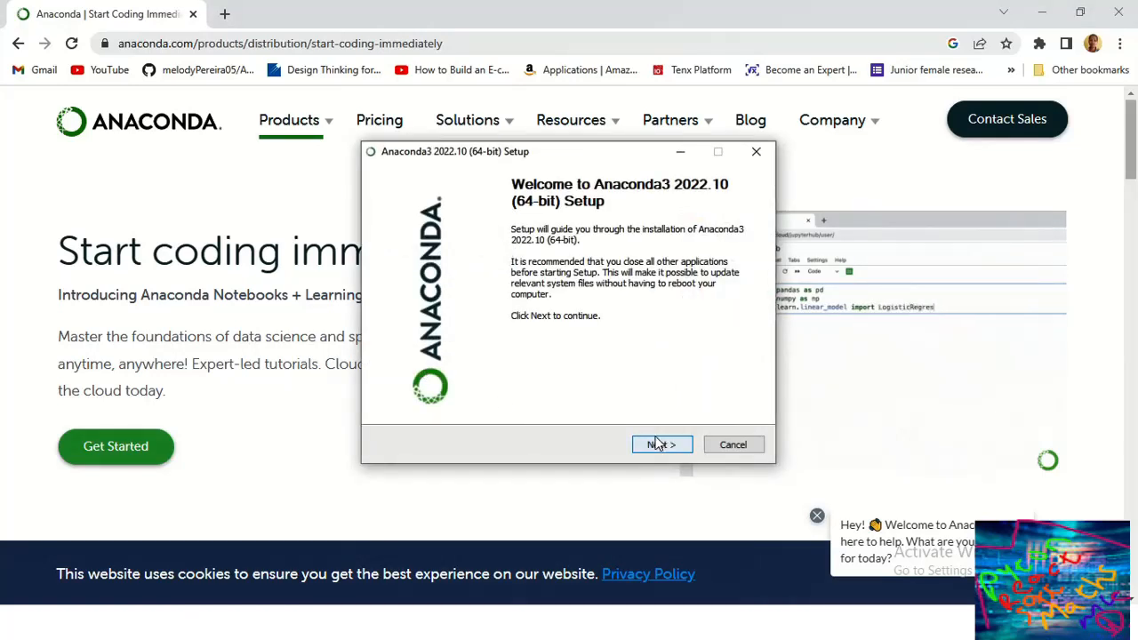
# Step: Accept the license and install Anaconda3 2022.10 for Just Me in the default folder
pyautogui.click(659, 445)
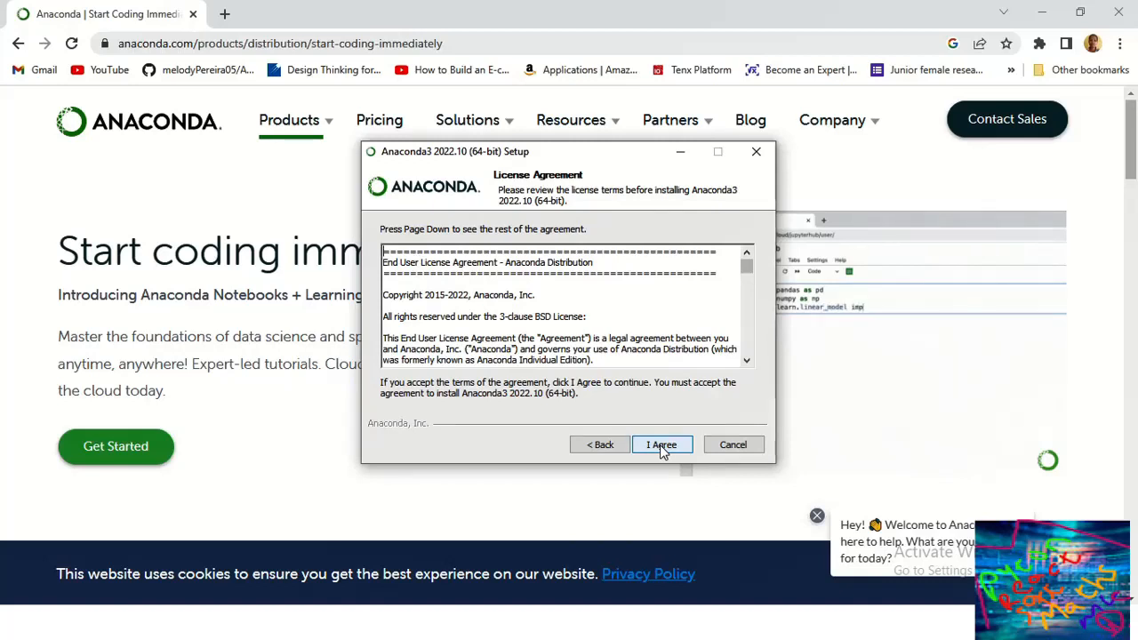
pyautogui.click(660, 444)
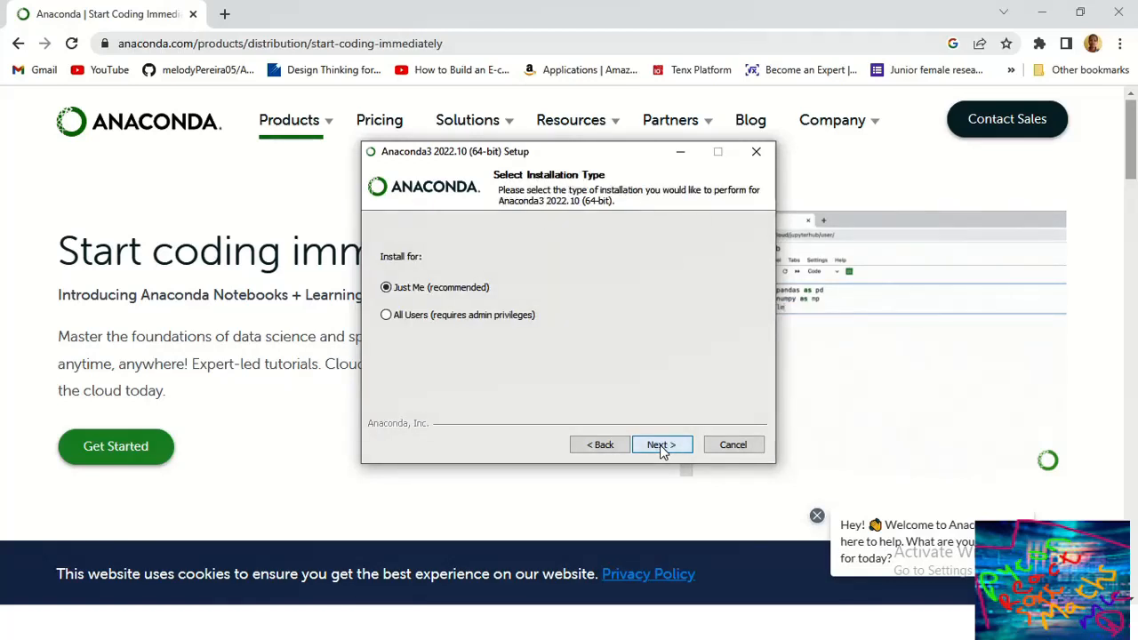
pyautogui.click(660, 445)
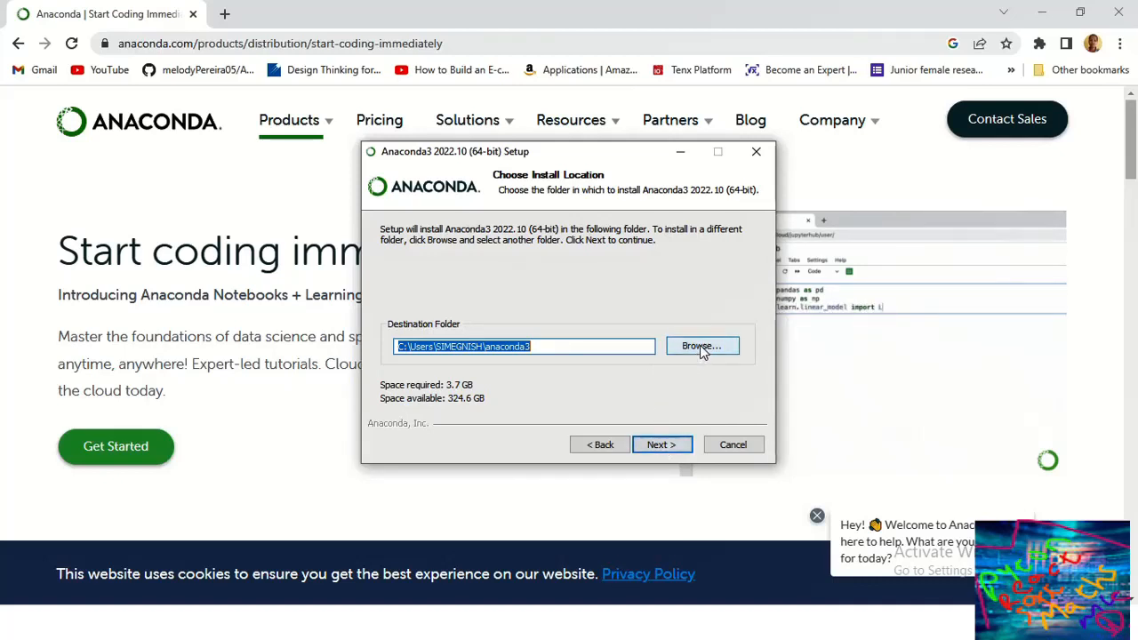
pyautogui.click(656, 449)
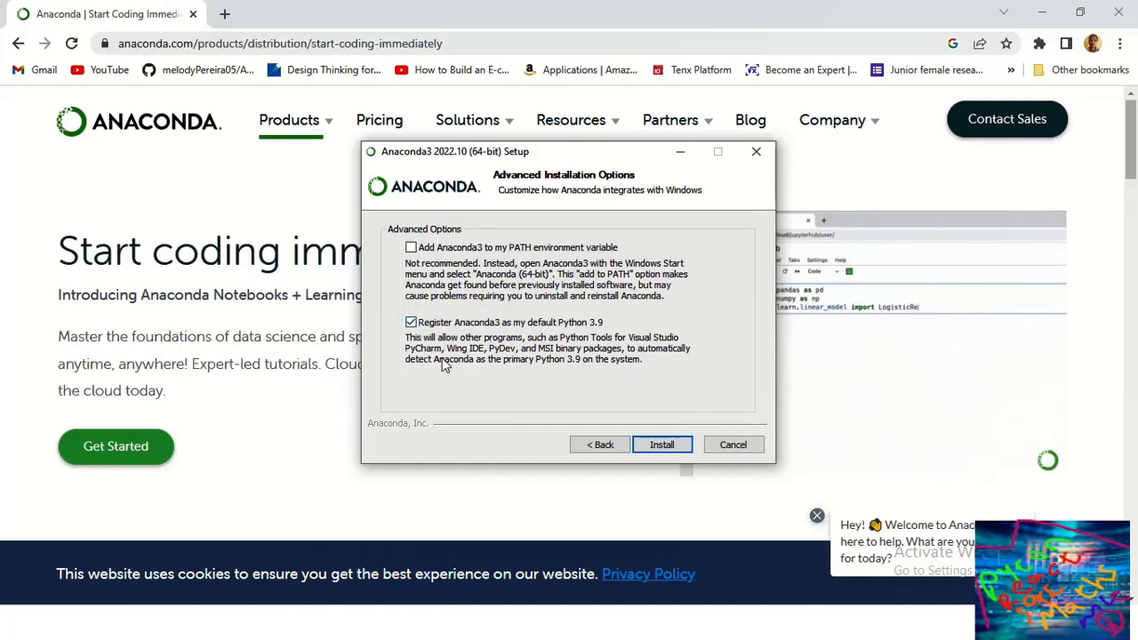
pyautogui.click(664, 445)
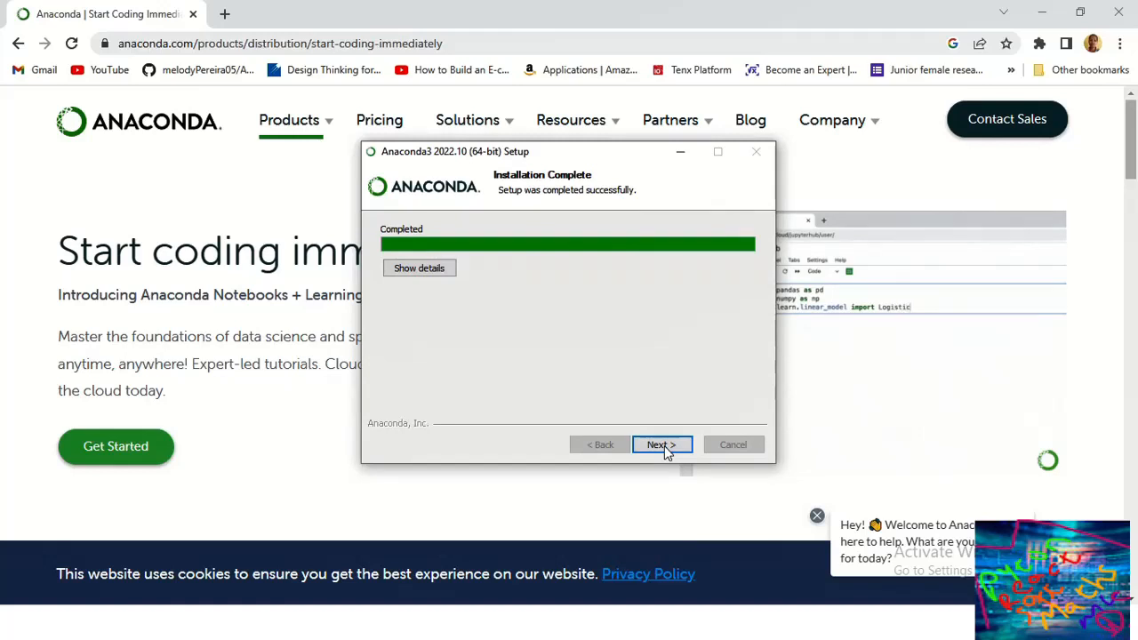
# Step: Move past the completion and DataSpell pages and finish the setup wizard
pyautogui.click(662, 444)
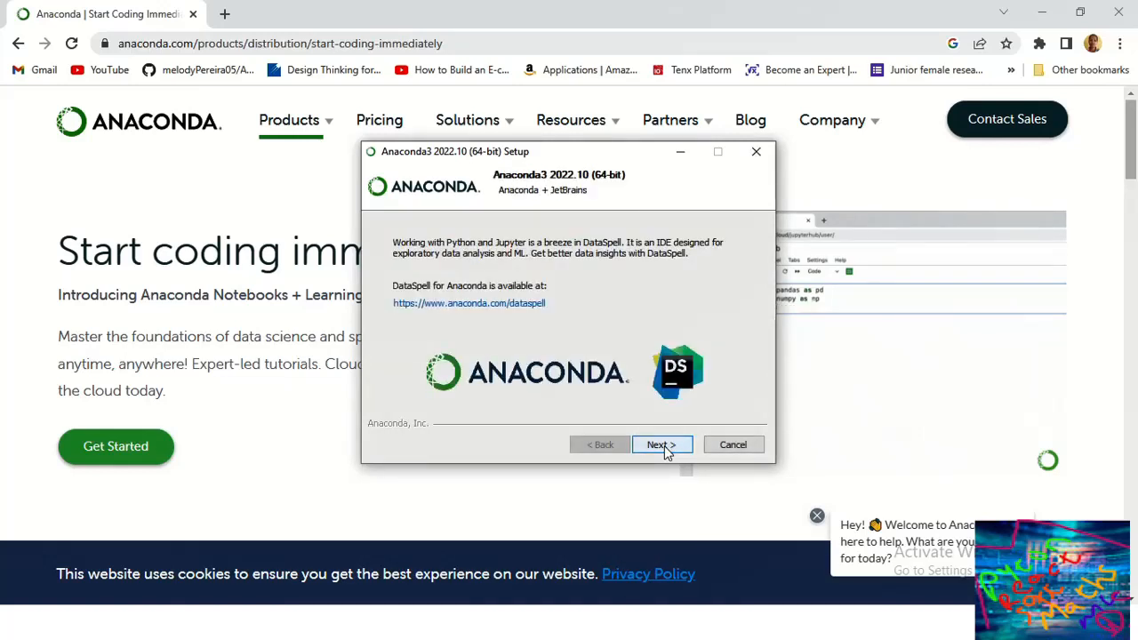
pyautogui.click(663, 445)
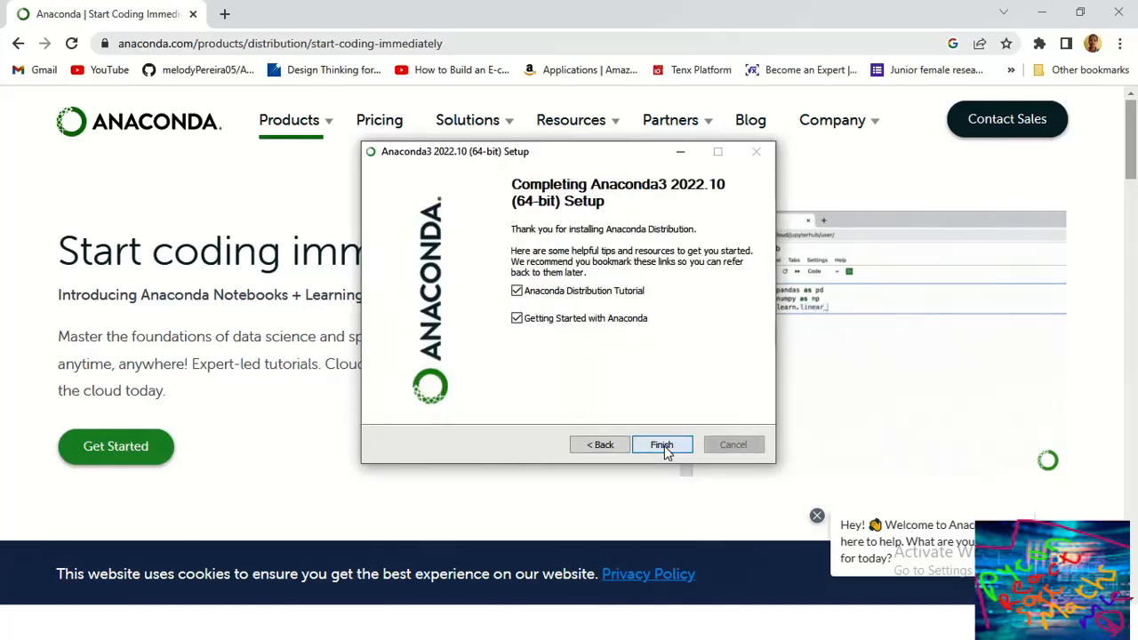
pyautogui.click(663, 445)
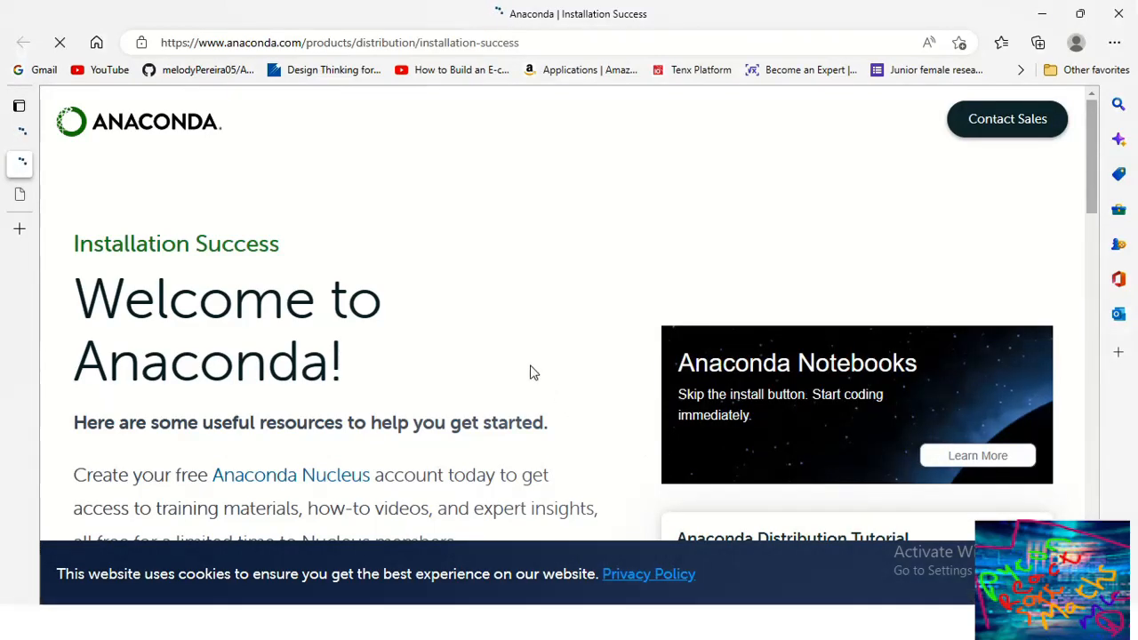
# Step: Look over the Anaconda Installation Success page, then open the Windows Start menu
pyautogui.scroll(-5, 531, 372)
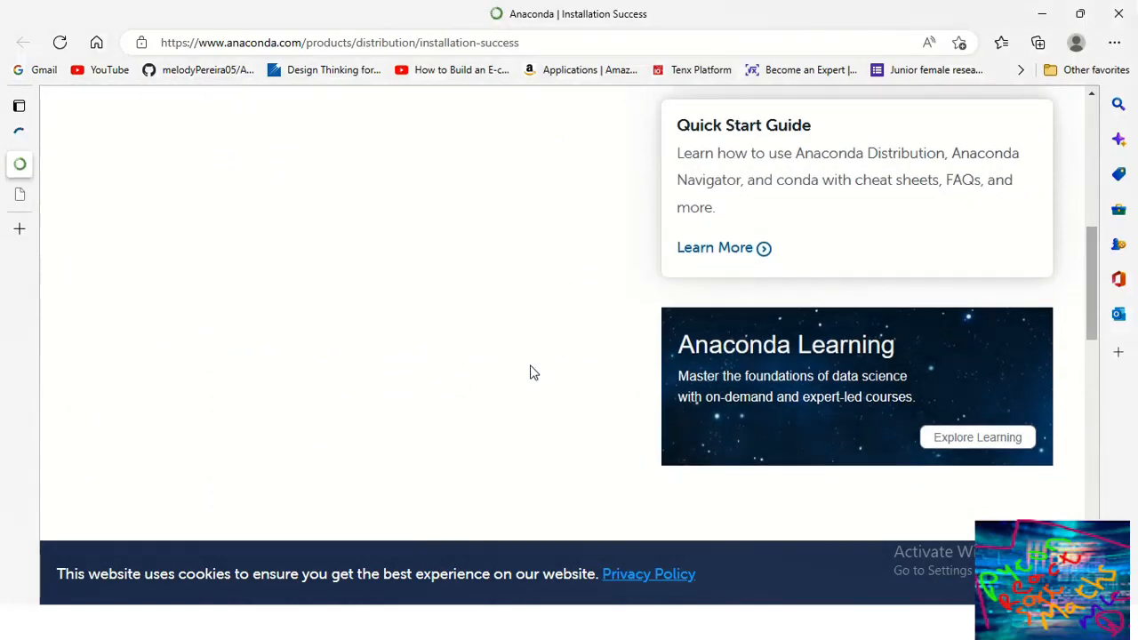
pyautogui.scroll(4, 531, 372)
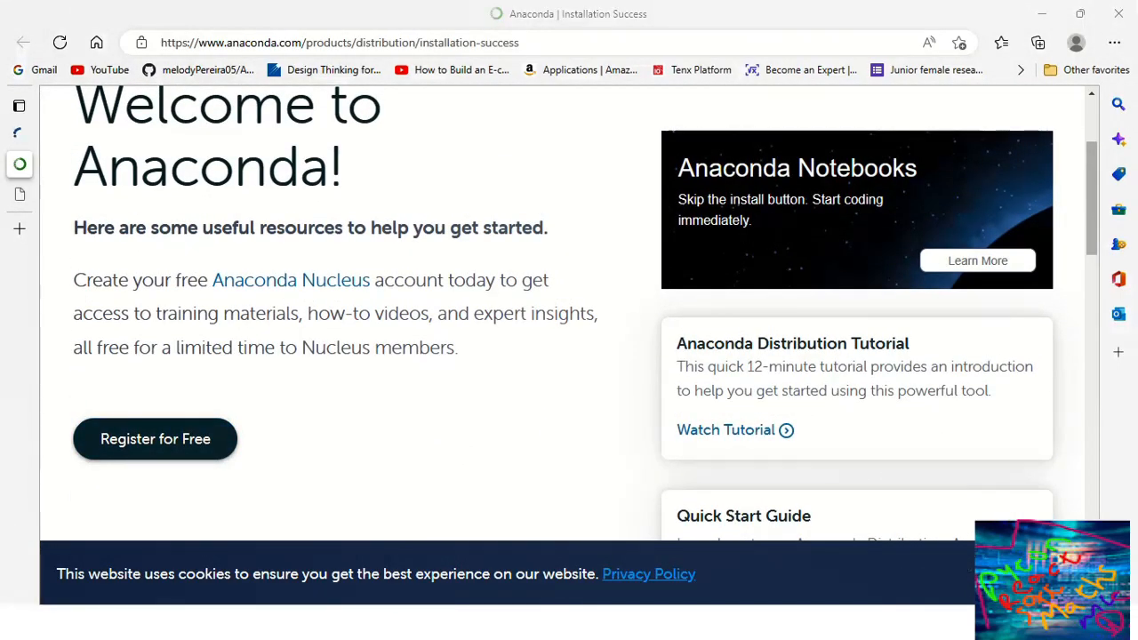
pyautogui.click(20, 625)
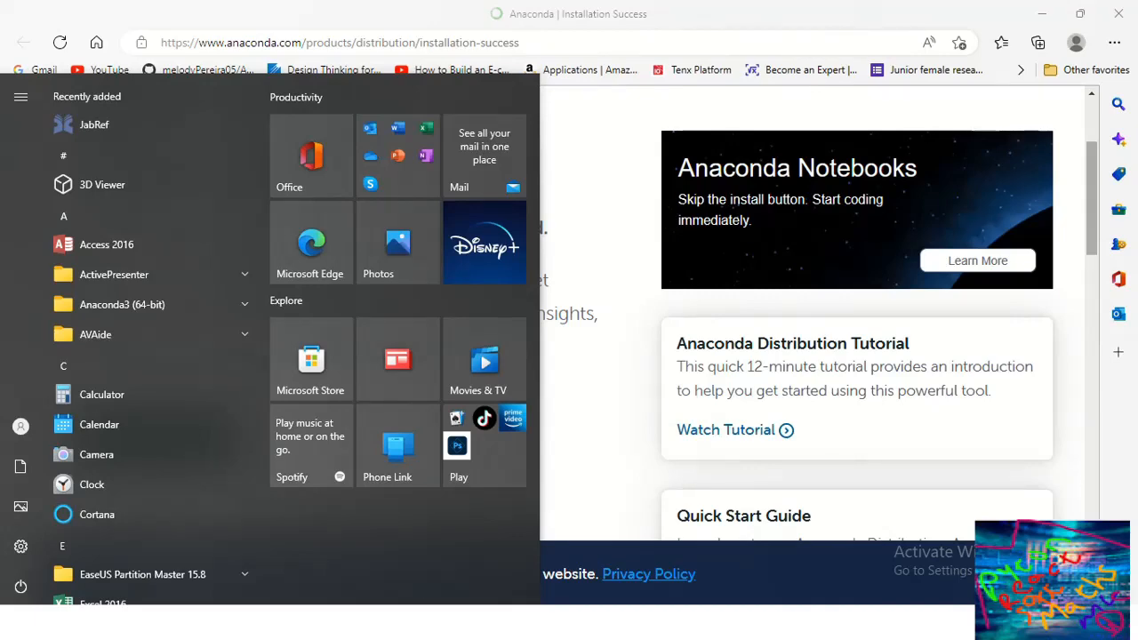
# Step: Search 'ana' and launch Anaconda Navigator (anaconda3) from the results
pyautogui.write('a')
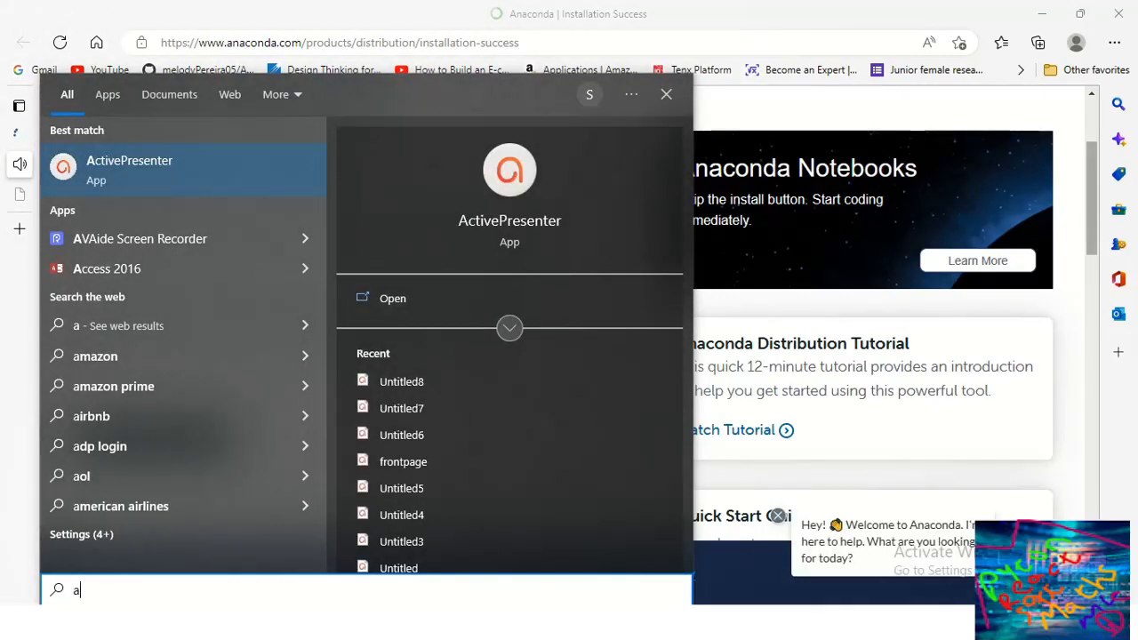
pyautogui.write('na')
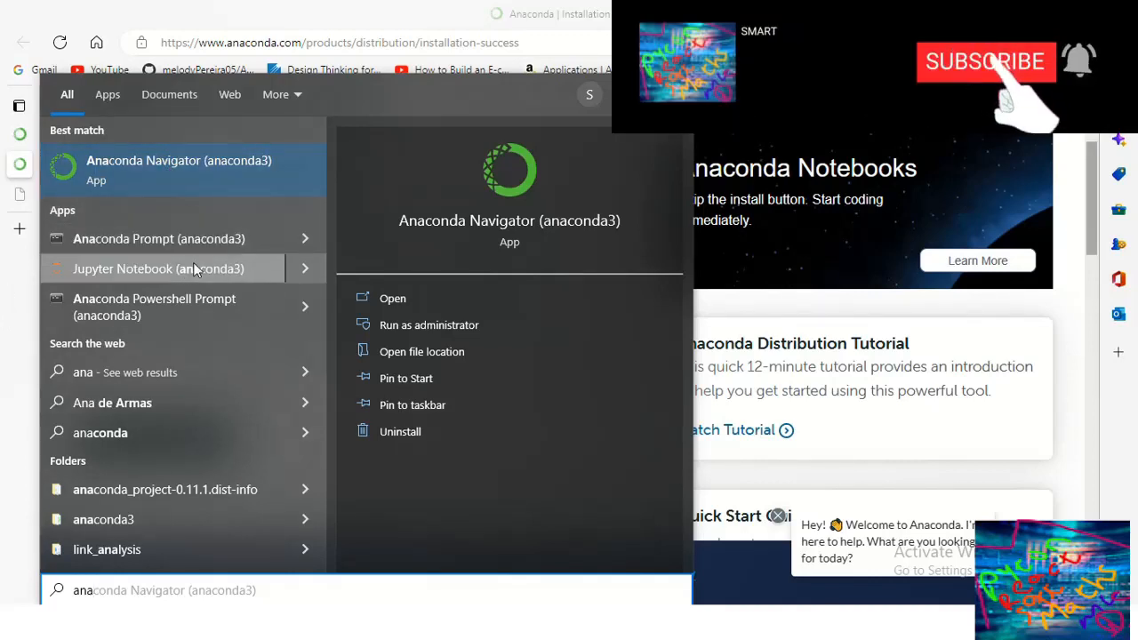
pyautogui.click(195, 176)
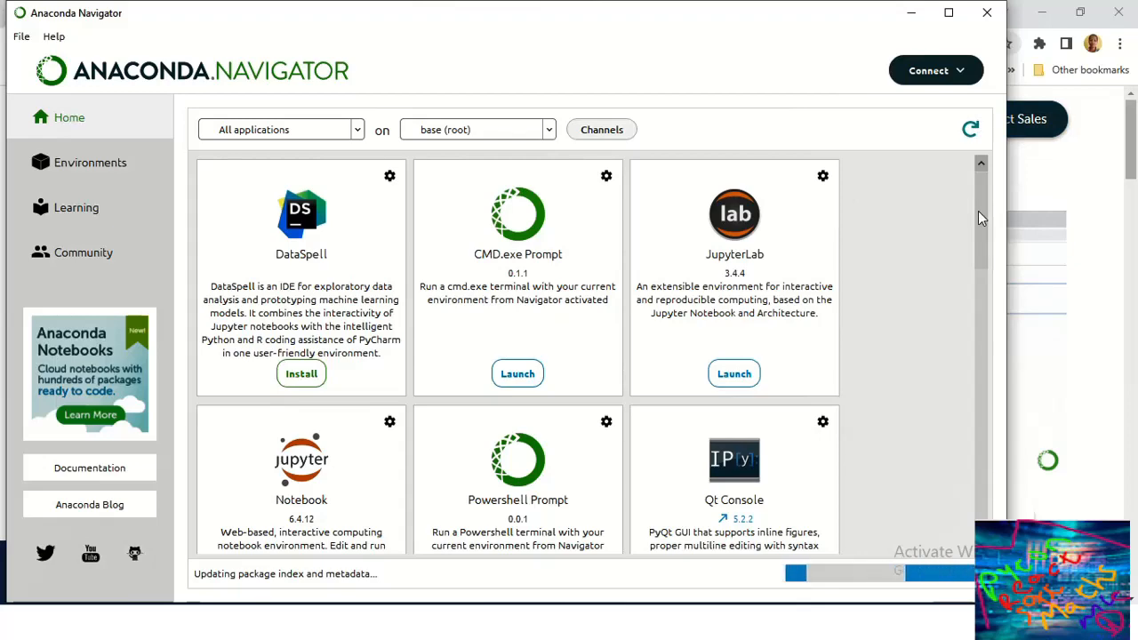
# Step: Launch VS Code from the Home tab's application list in the base (root) environment
pyautogui.moveTo(978, 210); pyautogui.dragTo(983, 354)
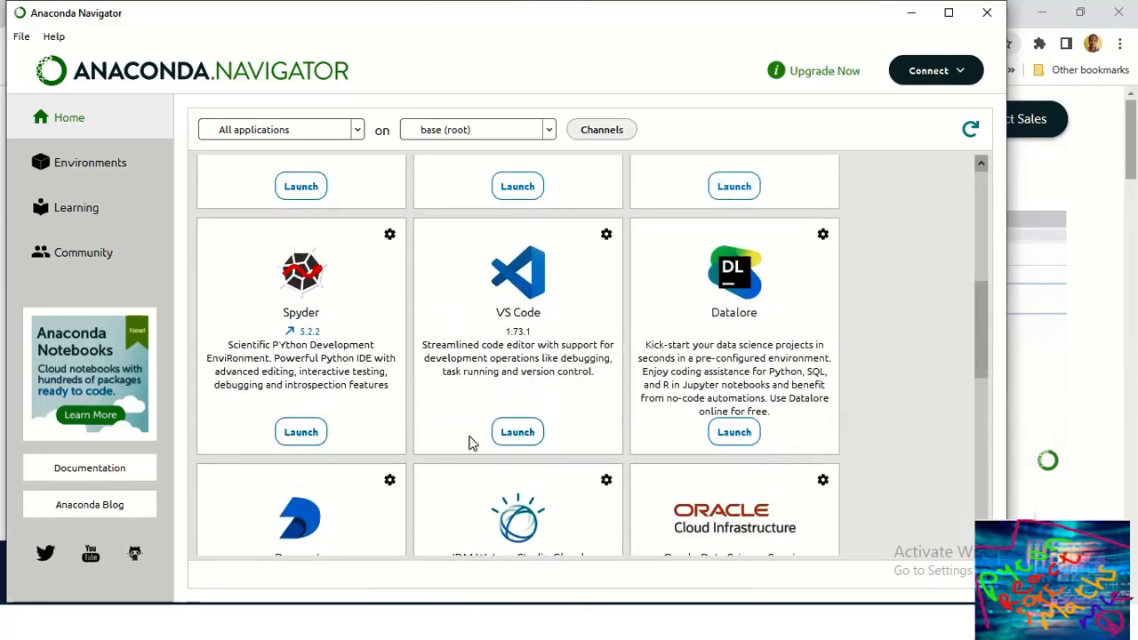
pyautogui.click(518, 431)
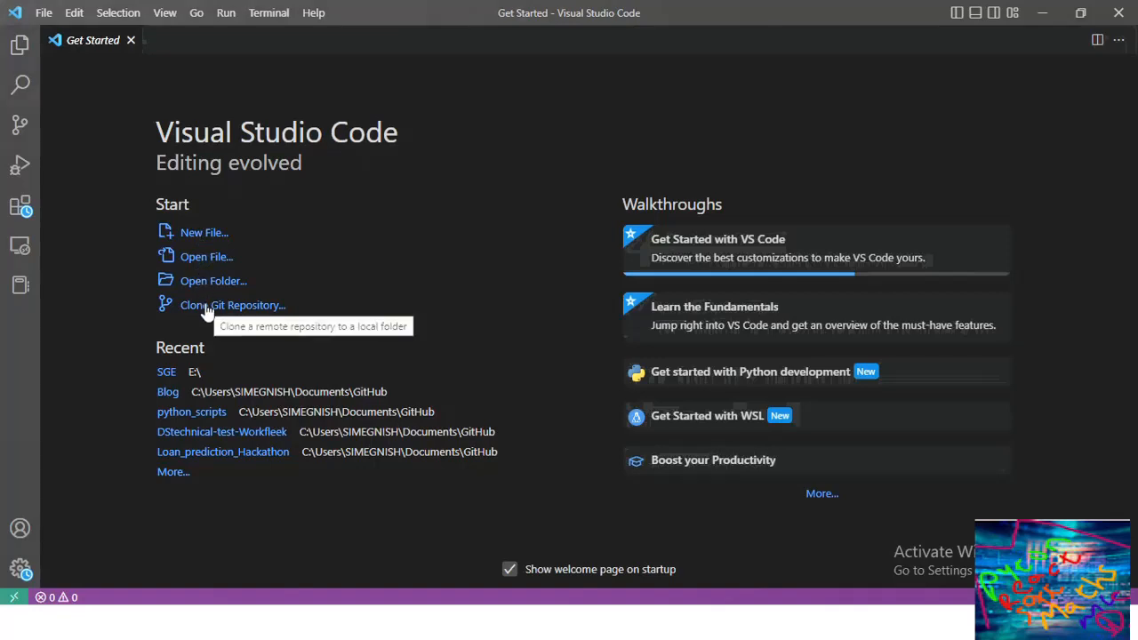
# Step: Create a new Jupyter Notebook and place the cursor in its first cell
pyautogui.click(212, 236)
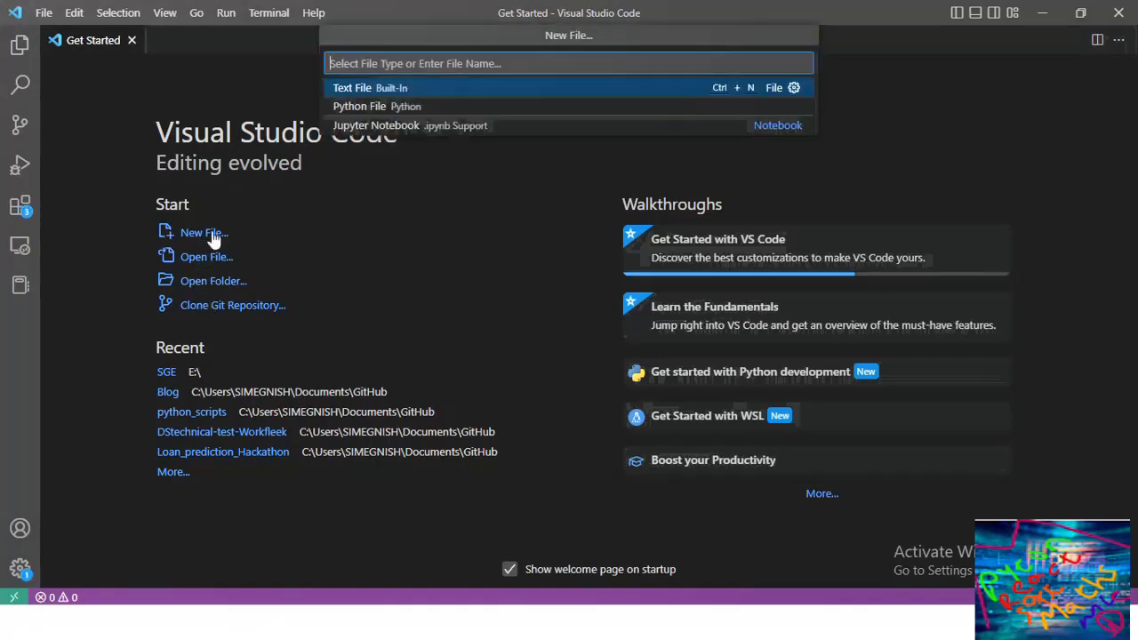
pyautogui.click(369, 125)
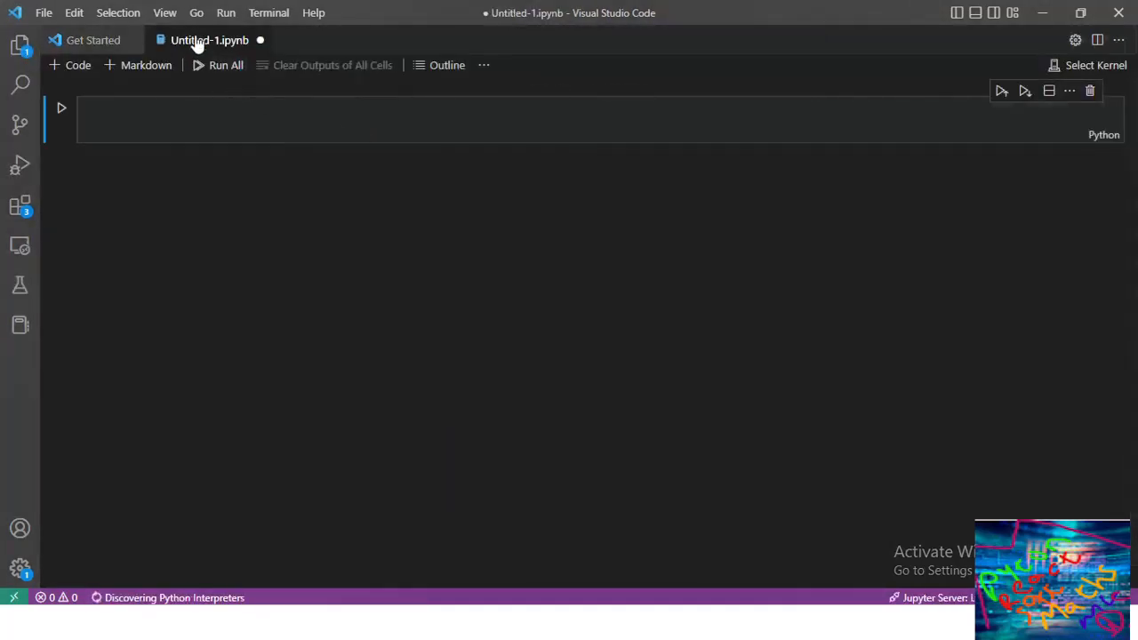
pyautogui.click(192, 125)
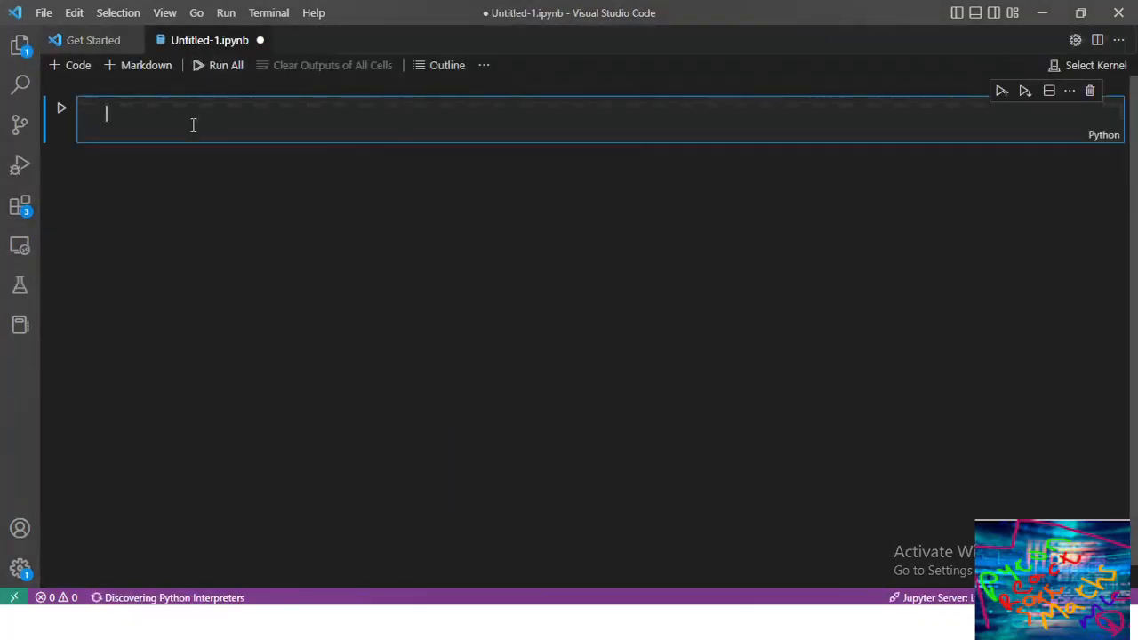
# Step: Enter print("Wellcome to SMART Tube") in the first cell and run it
pyautogui.write('print')
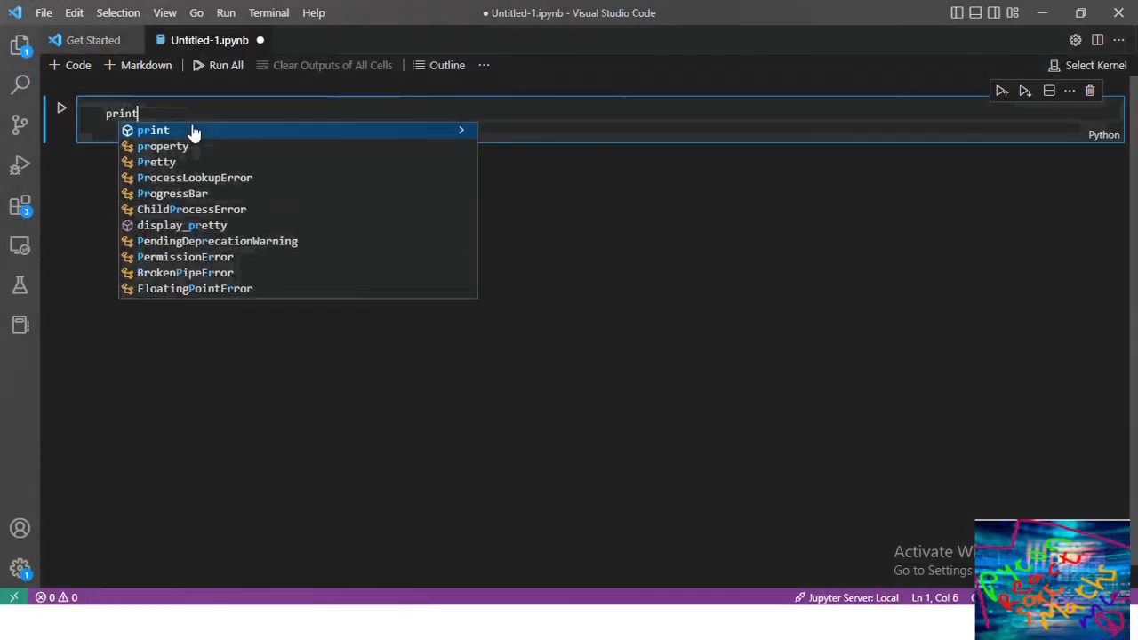
pyautogui.write('(')
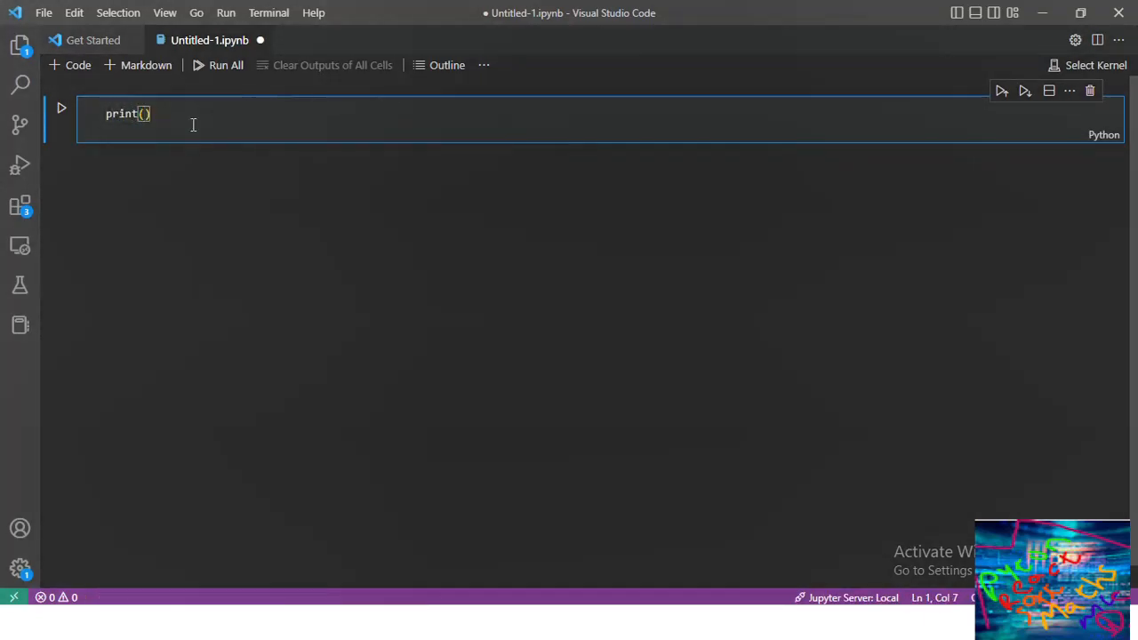
pyautogui.write('"Well')
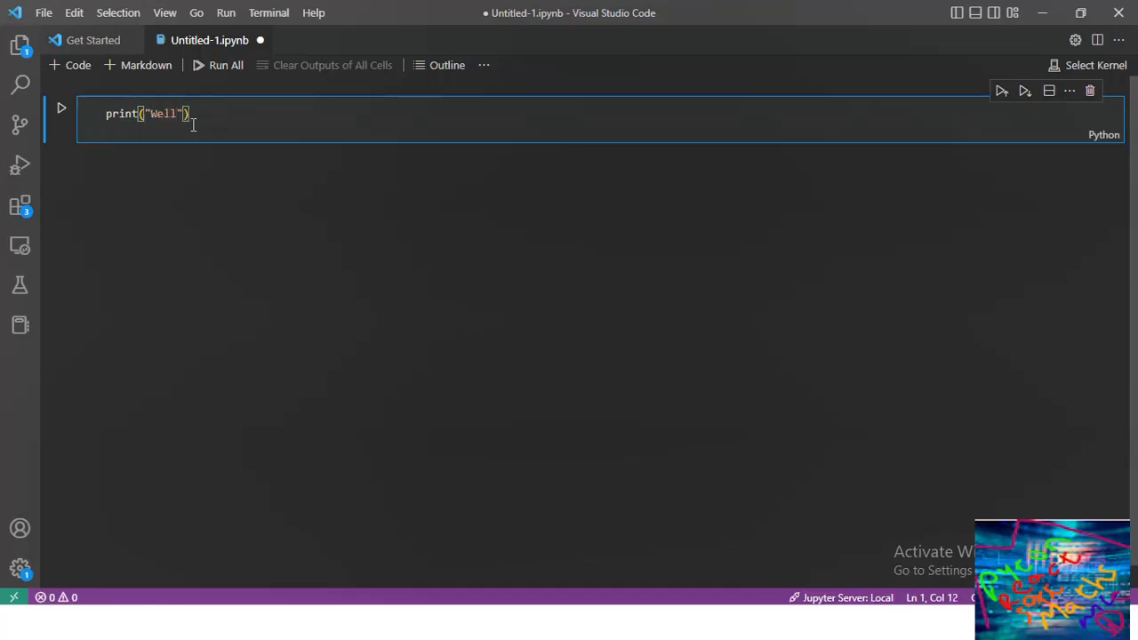
pyautogui.write('com')
pyautogui.press('BackSpace')
pyautogui.press('BackSpace')
pyautogui.press('BackSpace')
pyautogui.write('come')
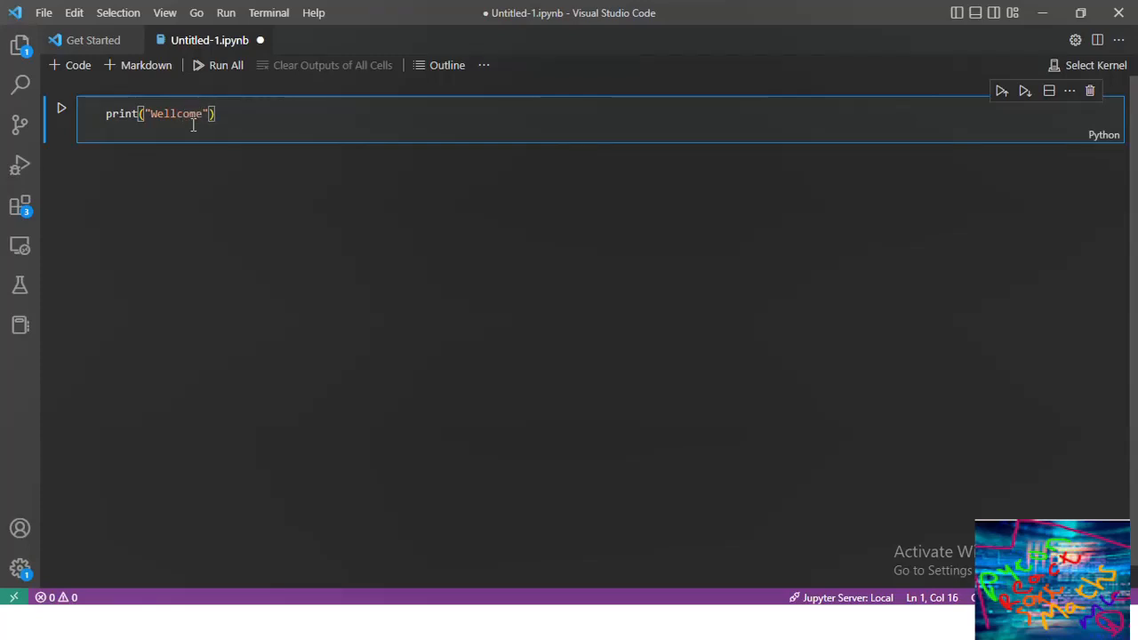
pyautogui.write(' to SMART Tube')
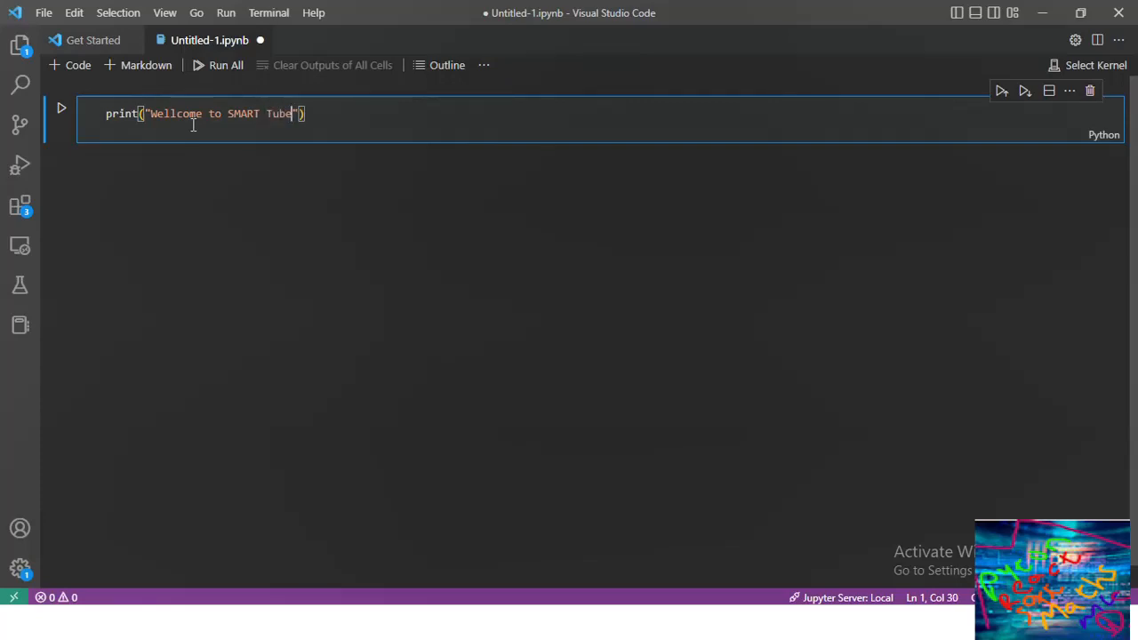
pyautogui.hotkey('shift', 'Return')
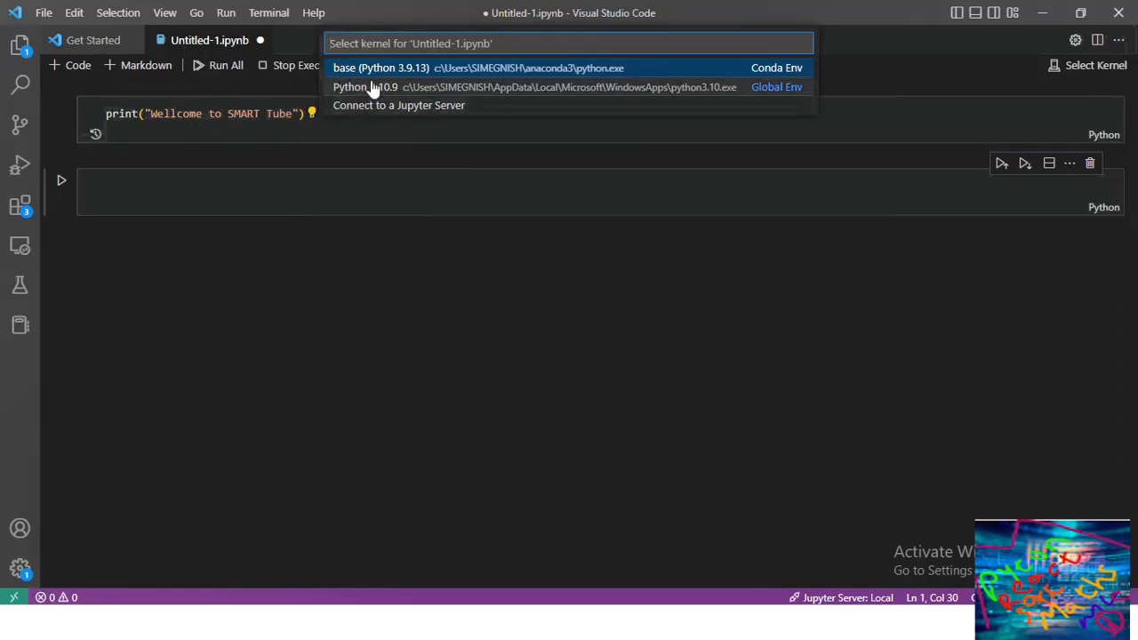
# Step: Choose the base (Python 3.9.13) conda kernel, then enter x=3 and y=4 in the second cell
pyautogui.click(434, 72)
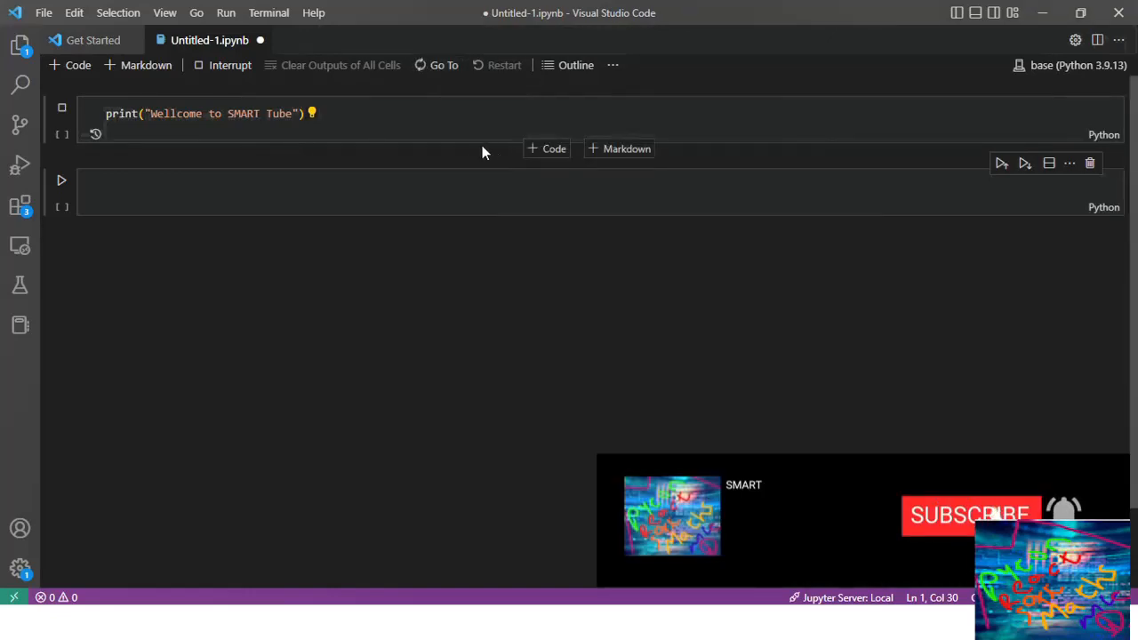
pyautogui.click(135, 129)
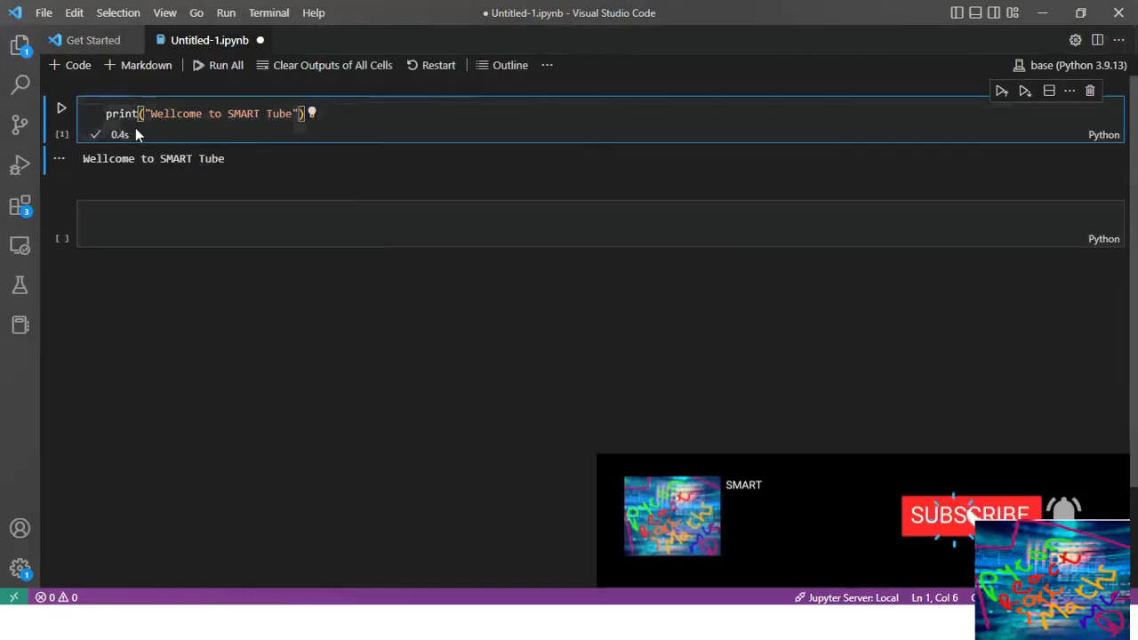
pyautogui.click(116, 218)
pyautogui.write('x=3')
pyautogui.press('Return')
pyautogui.write('y=')
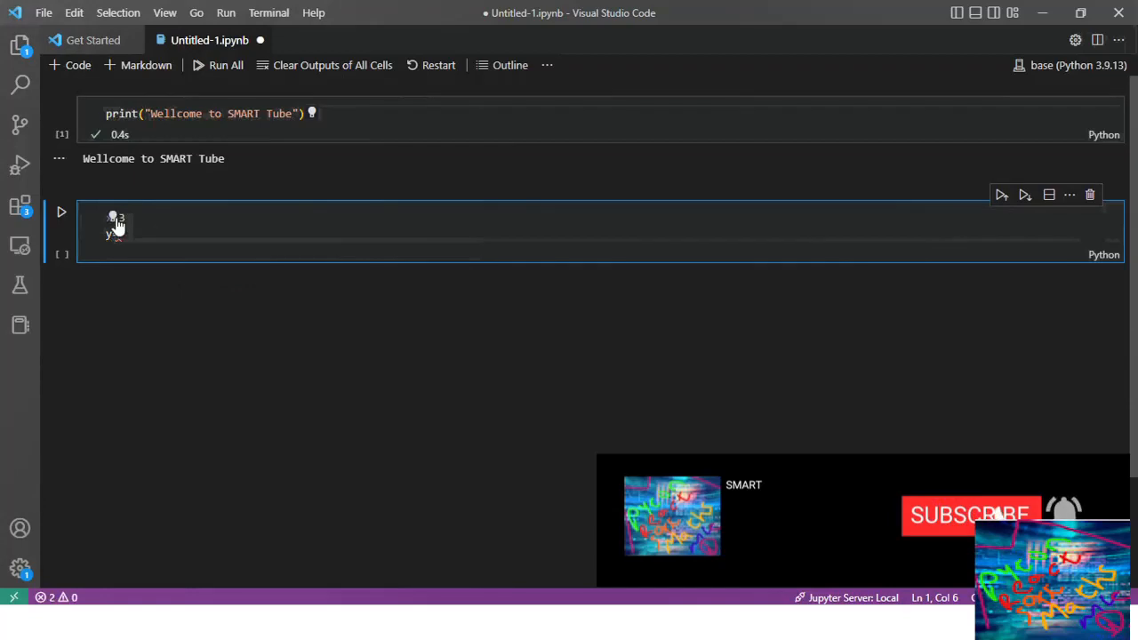
pyautogui.write('4')
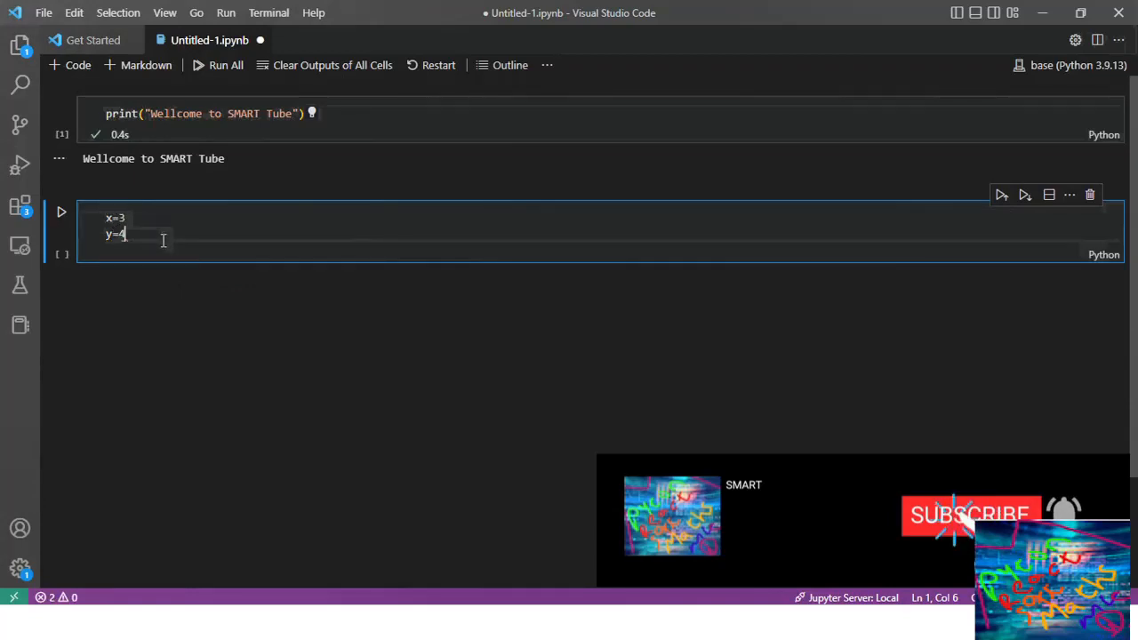
# Step: Add print("x+y") to the second cell, run it, and add a blank line below
pyautogui.press('Return')
pyautogui.write('p')
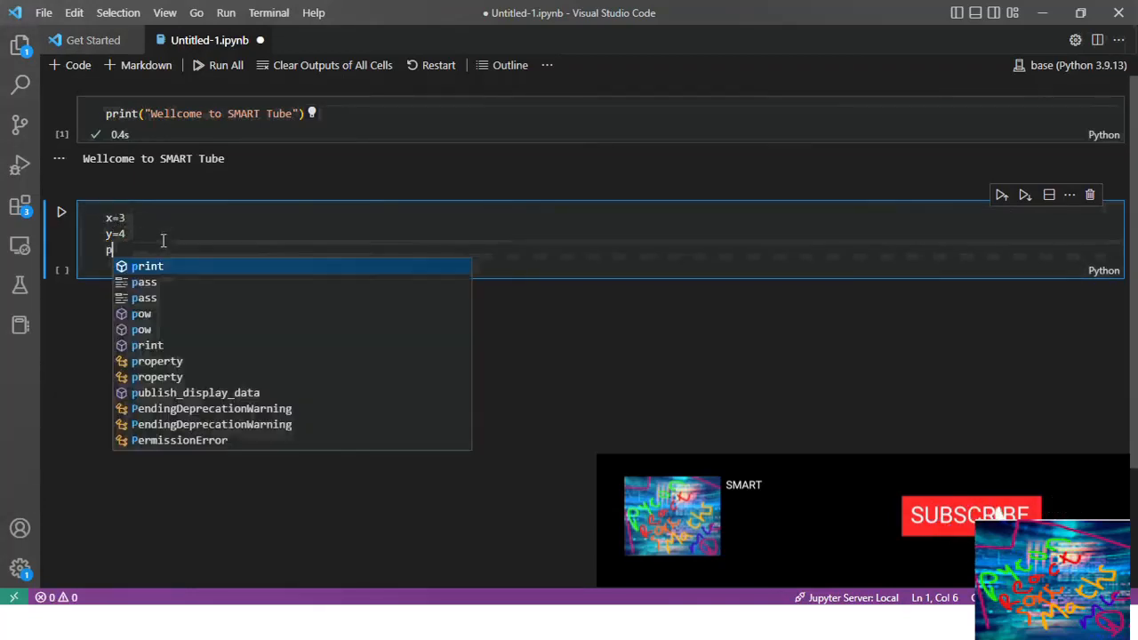
pyautogui.write('rint(')
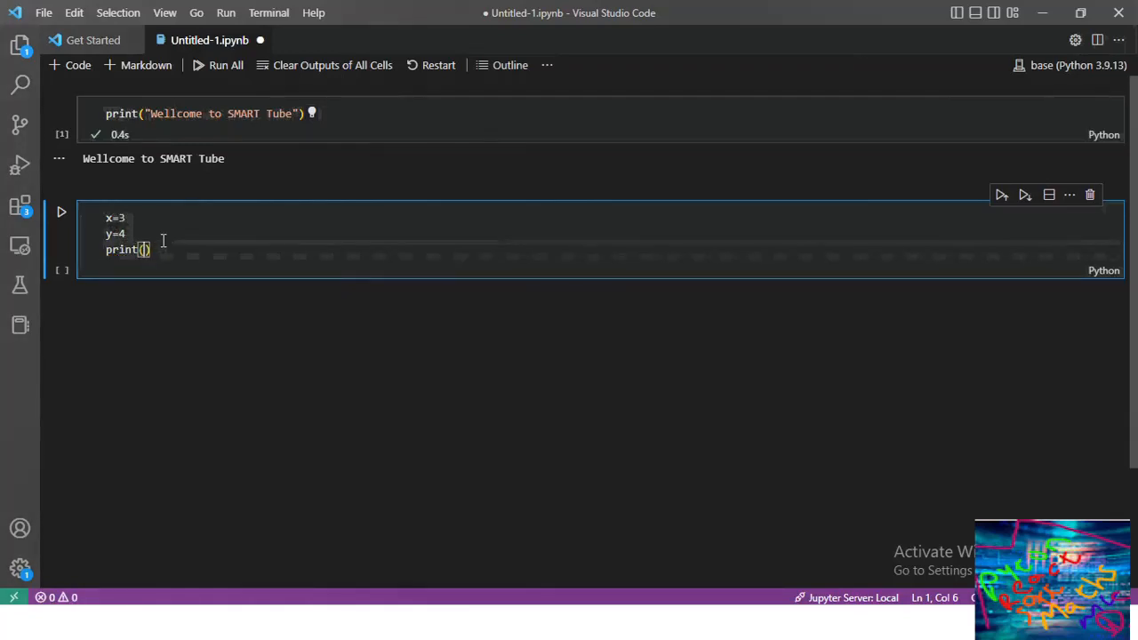
pyautogui.write('"')
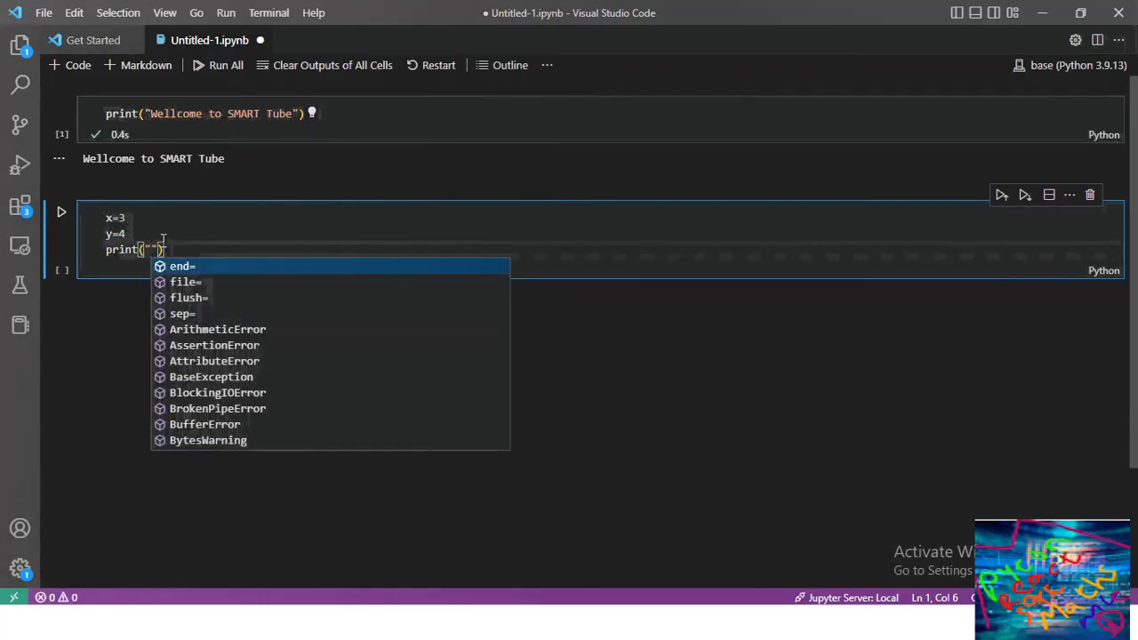
pyautogui.write('x+y')
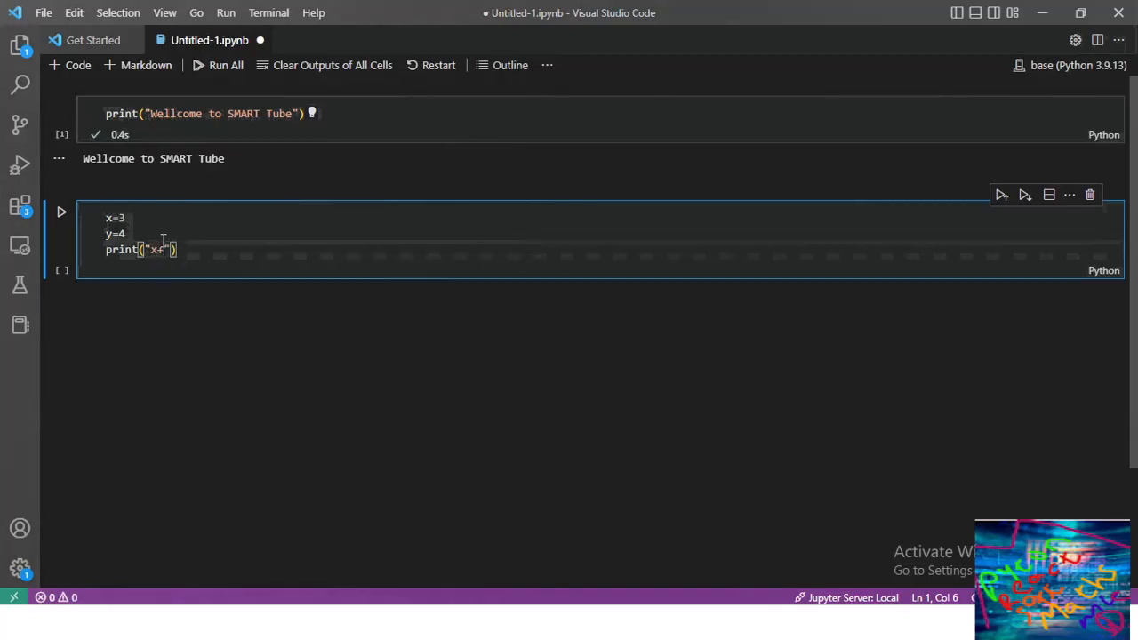
pyautogui.hotkey('shift', 'Return')
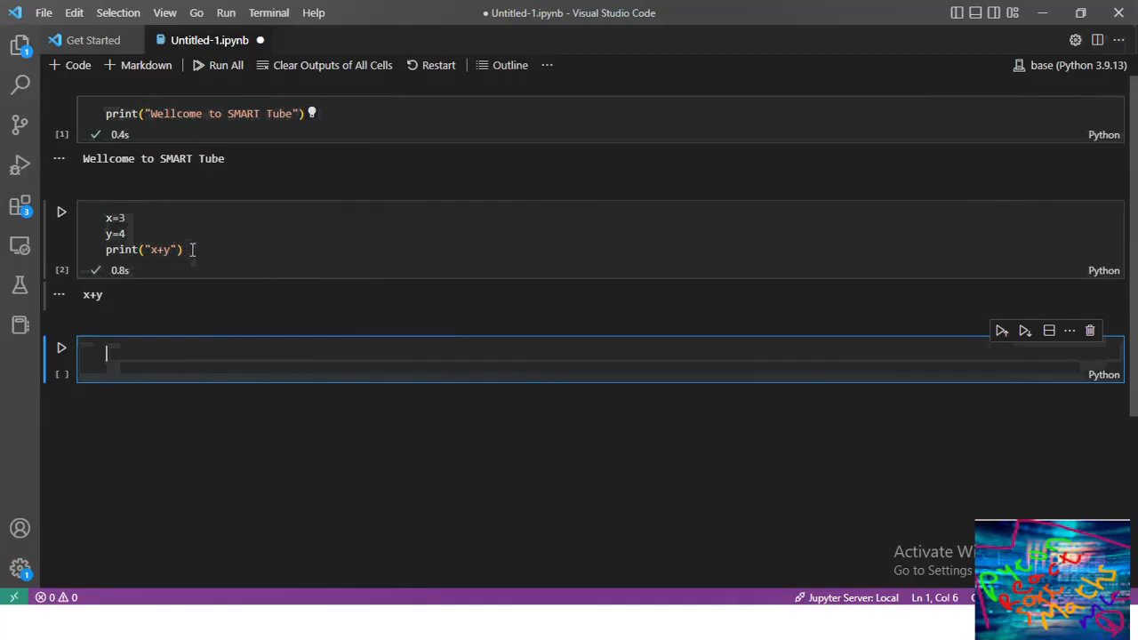
pyautogui.click(195, 250)
pyautogui.press('Return')
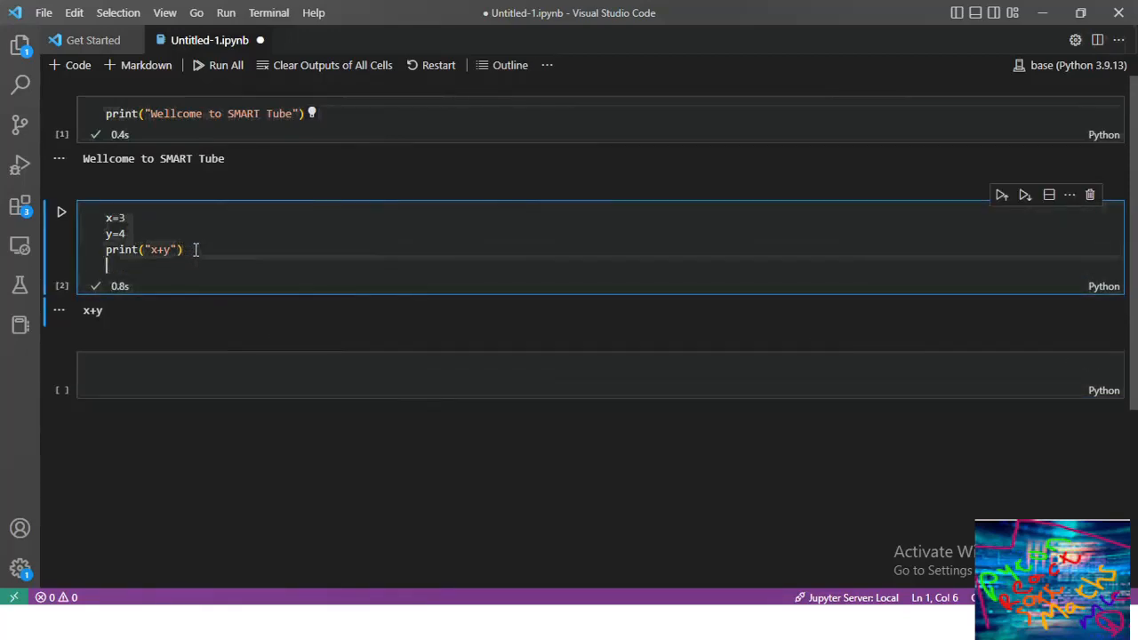